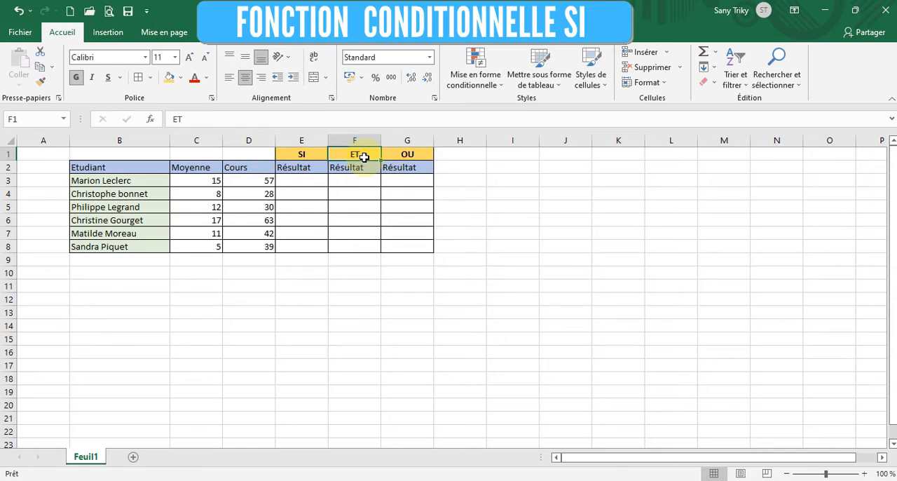
Examine the SI, ET and OU result headings and the Etudiant, Moyenne and Cours columns of the table
click(398, 155)
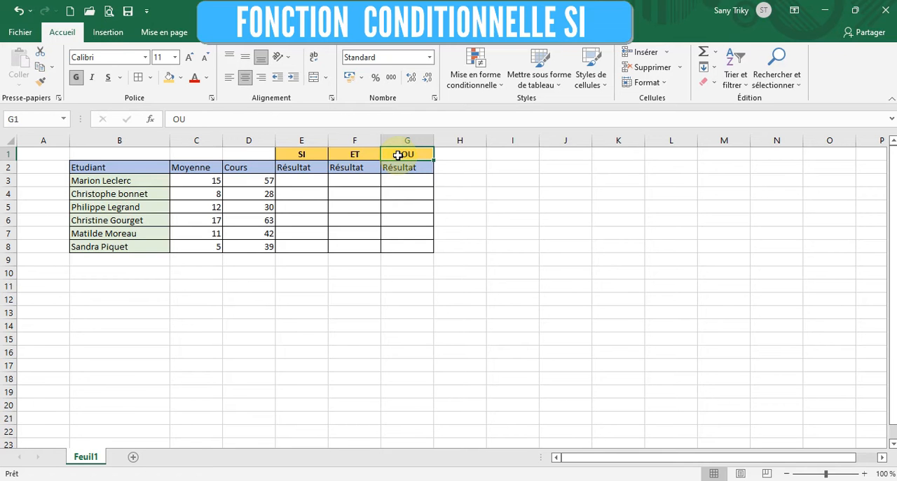
click(293, 155)
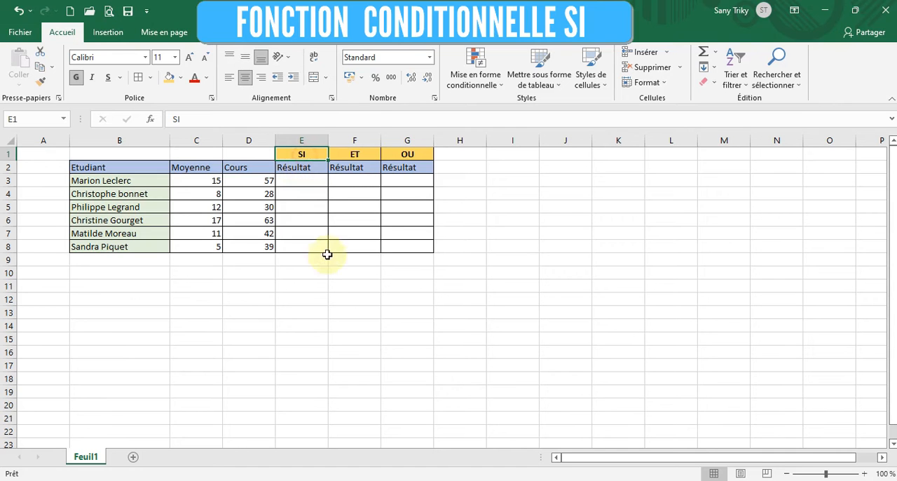
click(300, 184)
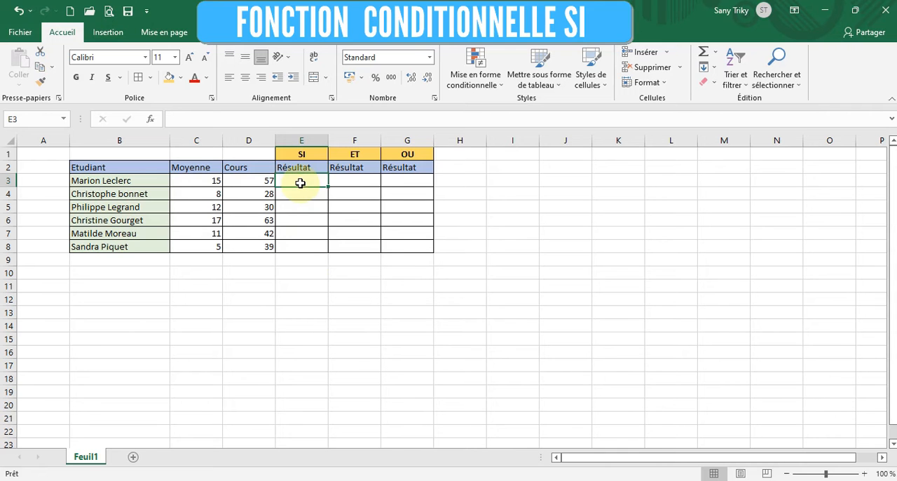
drag(130, 168, 131, 235)
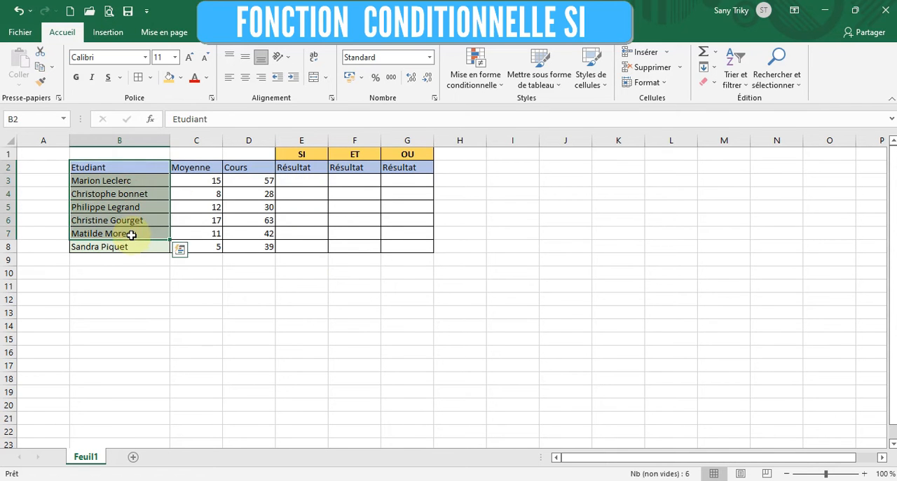
click(210, 208)
drag(196, 170, 231, 245)
click(248, 172)
drag(248, 173, 242, 238)
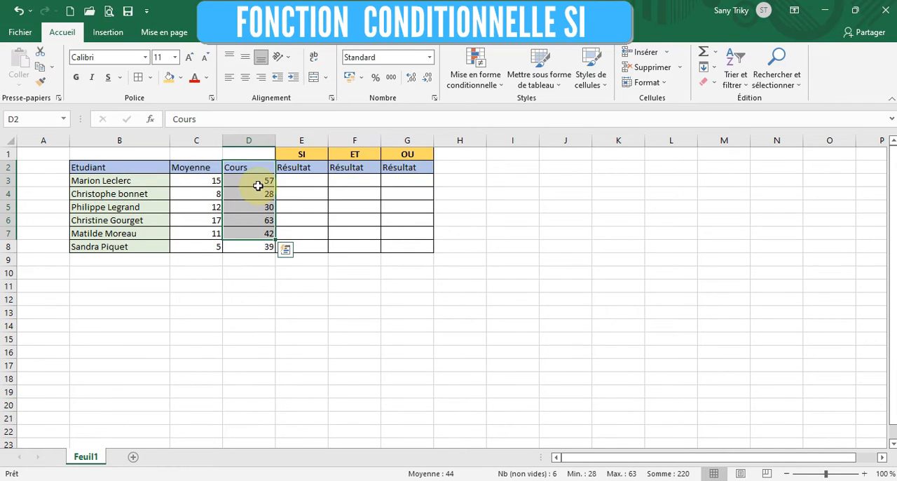
click(306, 206)
Review individual student averages in the Moyenne column against the empty SI result cell E3
click(304, 179)
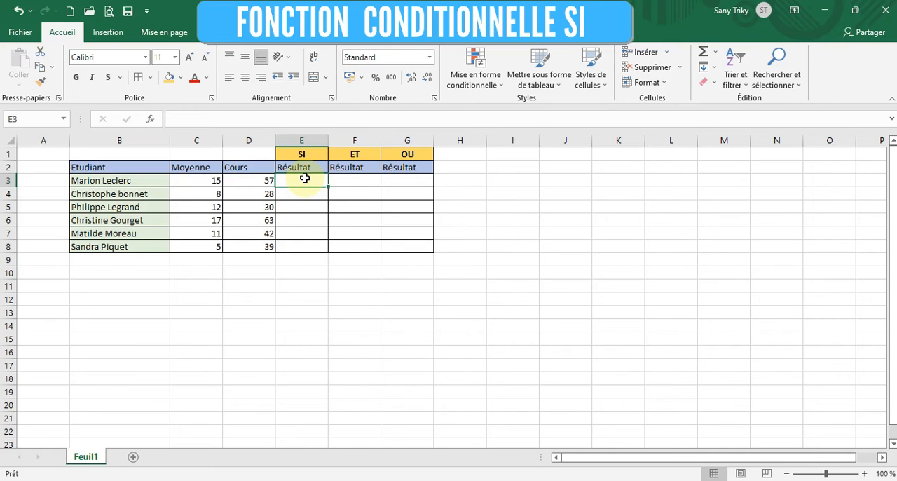
click(200, 180)
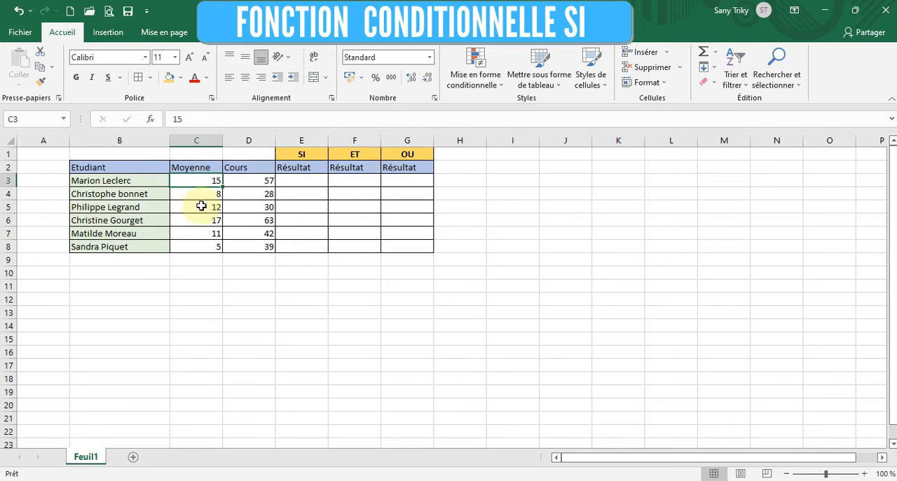
click(201, 198)
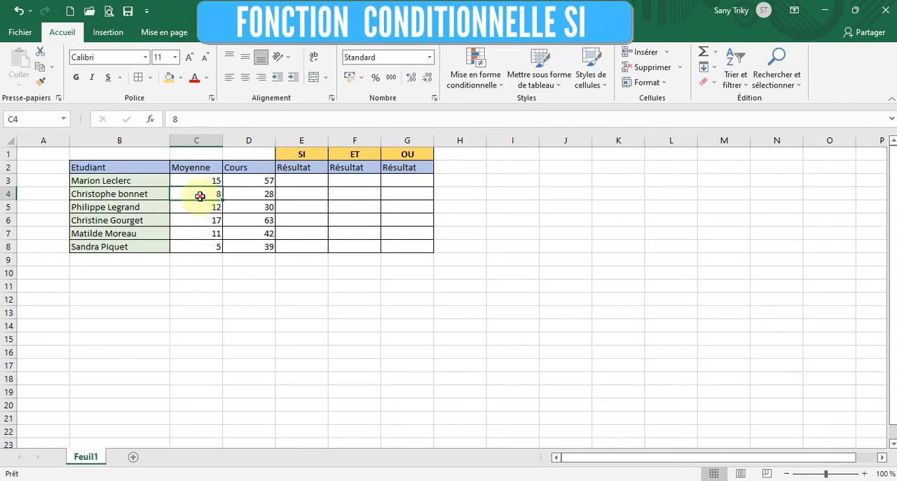
click(202, 252)
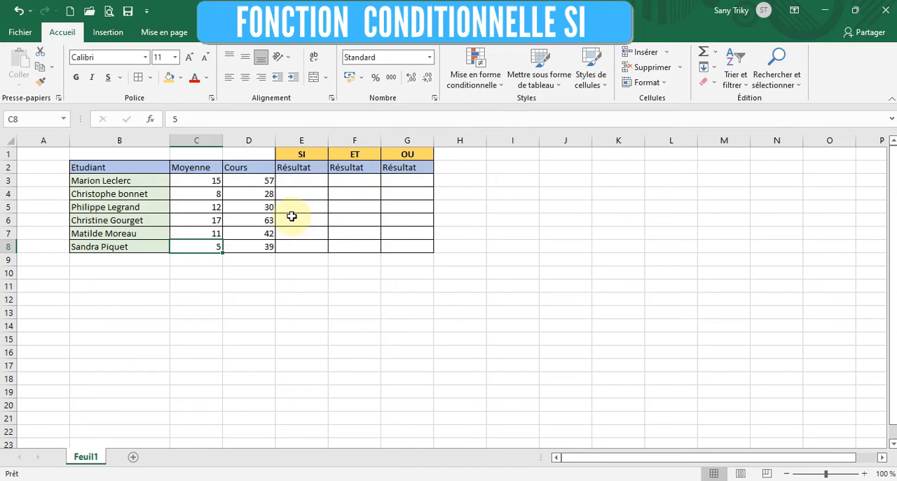
click(303, 179)
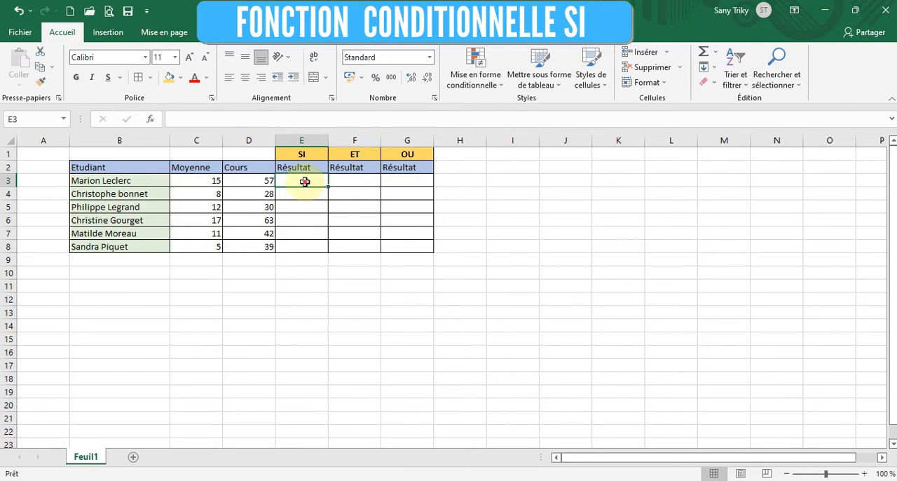
click(210, 204)
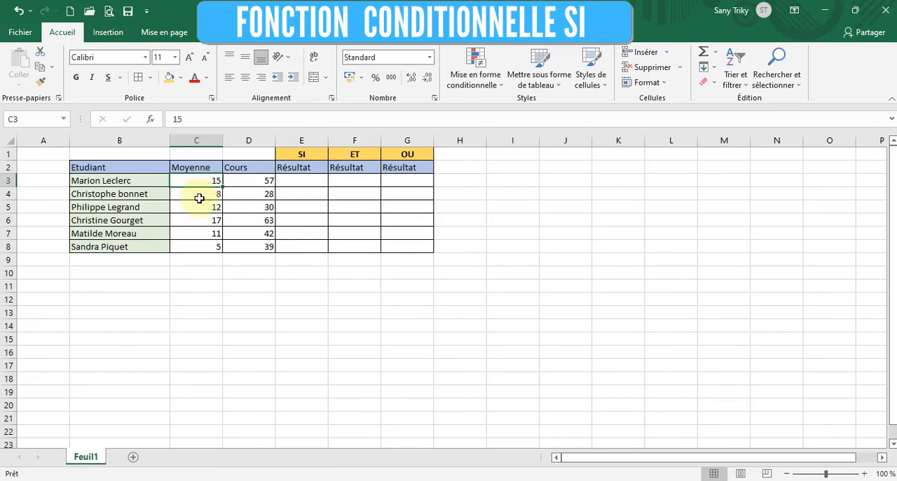
Insert the SI function in cell E3 with the logical test C3>=10
click(302, 181)
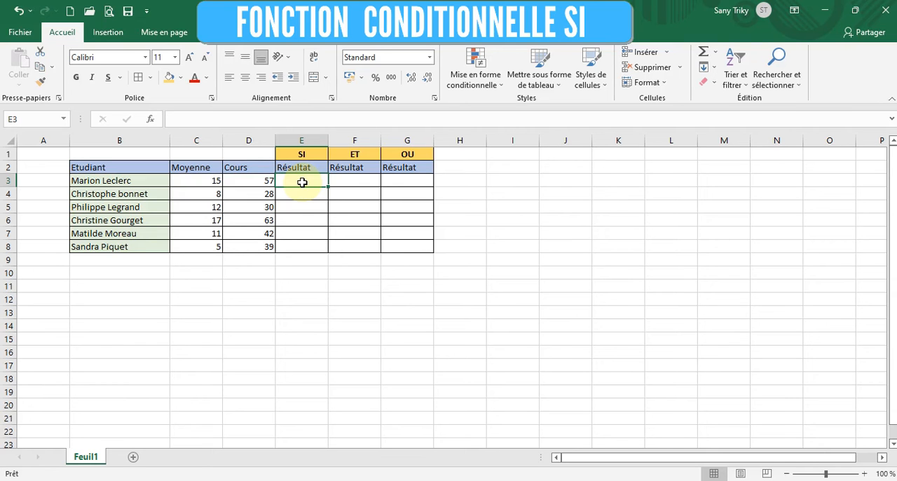
click(150, 124)
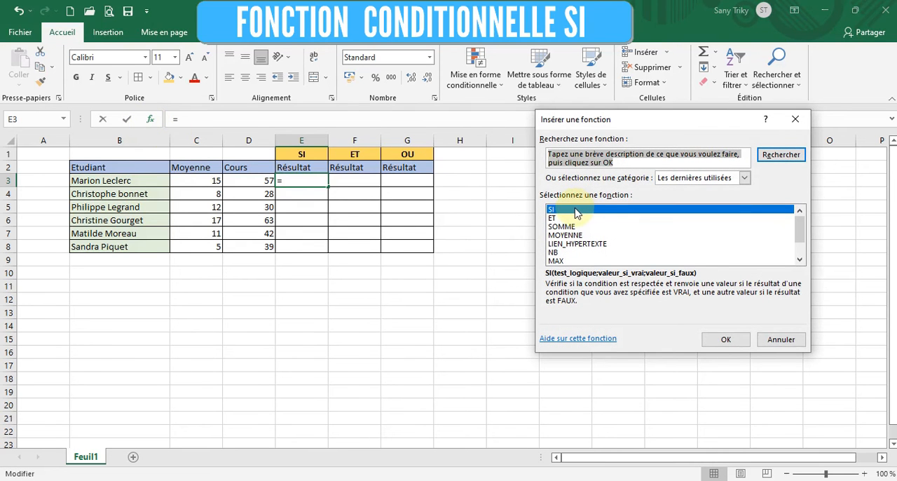
click(726, 339)
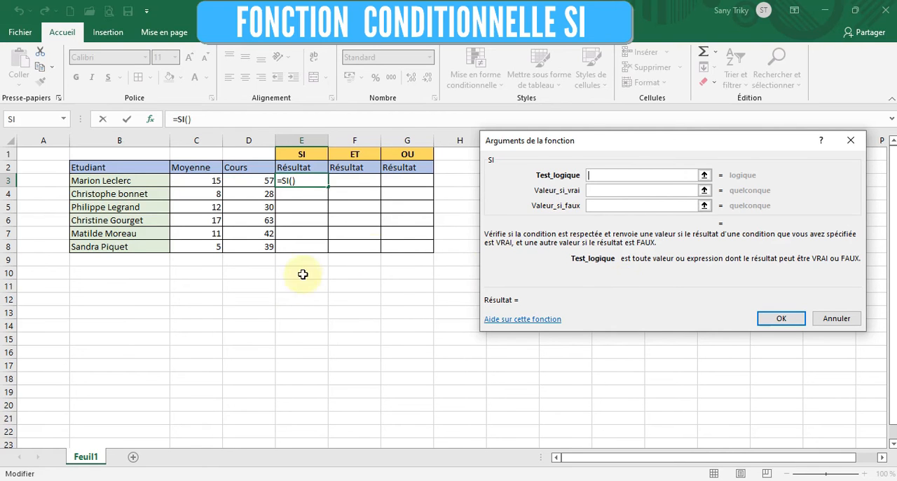
click(202, 183)
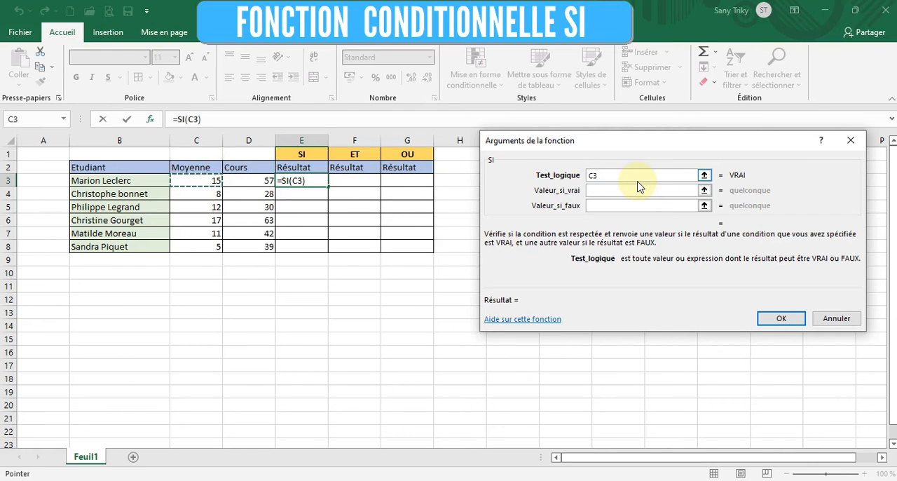
text(>=10)
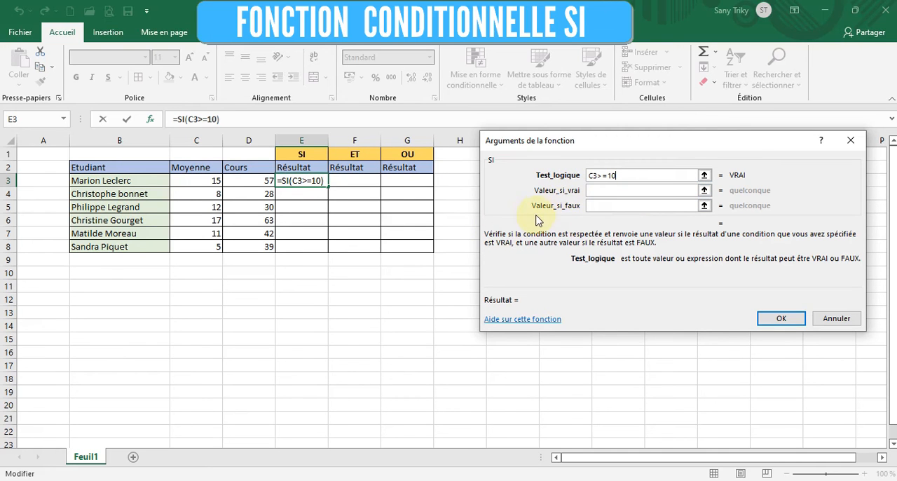
Set the SI function's value if true to the text "Réussi"
click(591, 206)
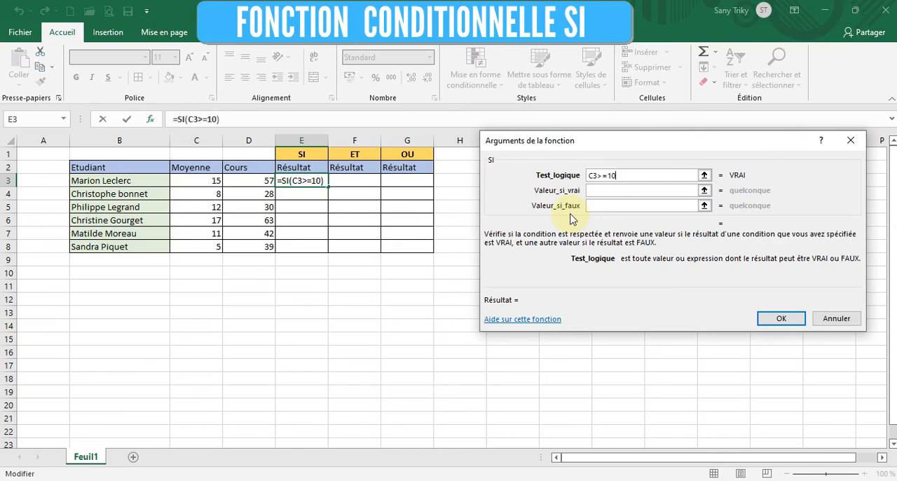
click(610, 190)
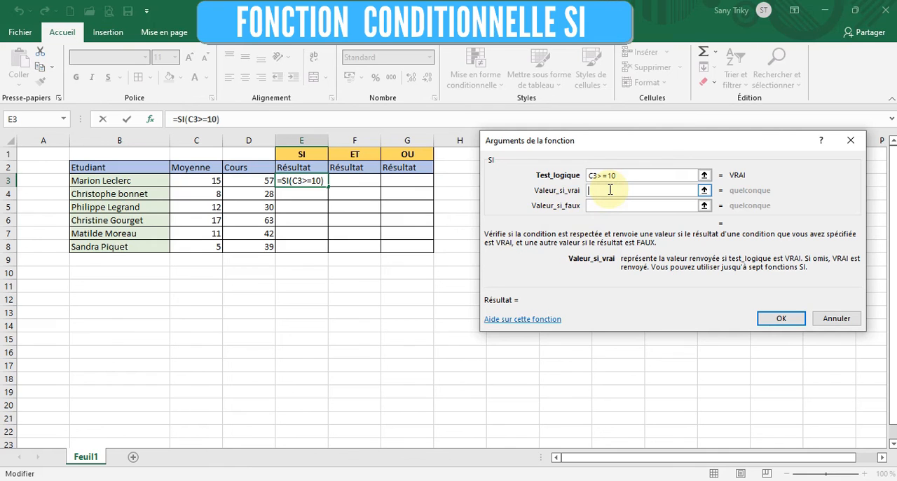
text(R)
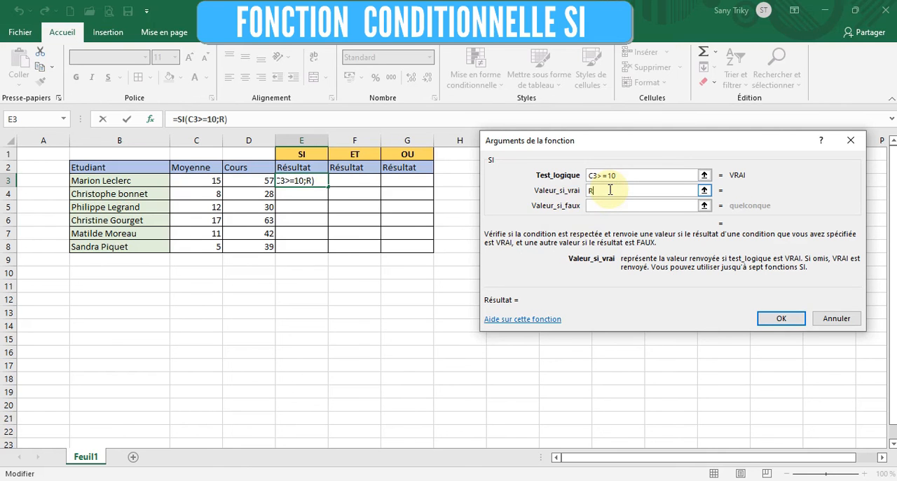
text(ussi)
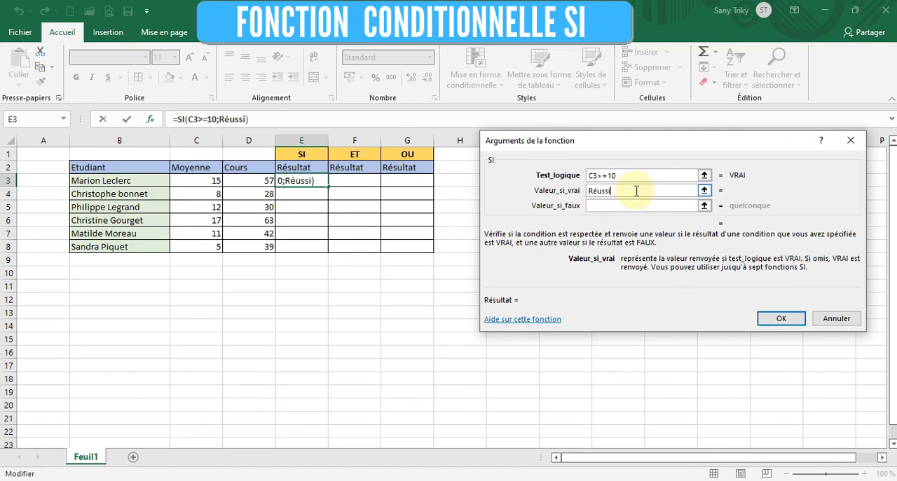
click(631, 205)
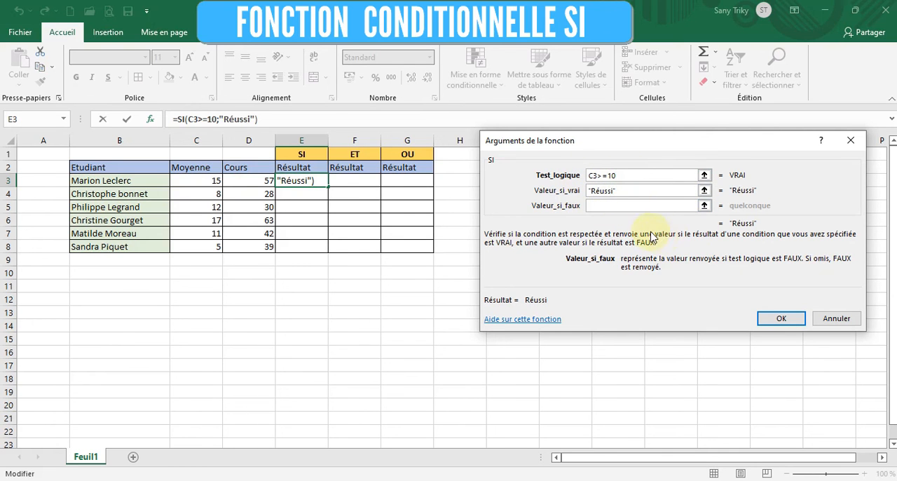
Set the value if false to C3-10, complete the formula, and fill it down through cell E8
click(631, 205)
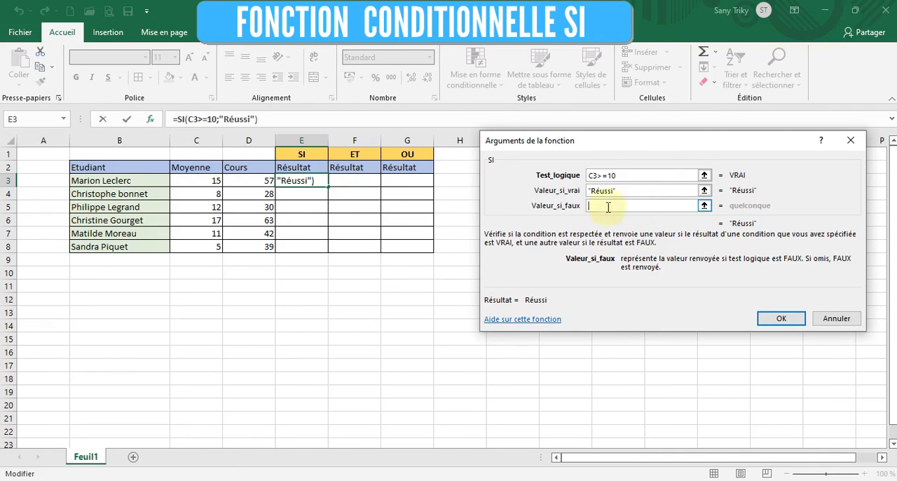
click(180, 180)
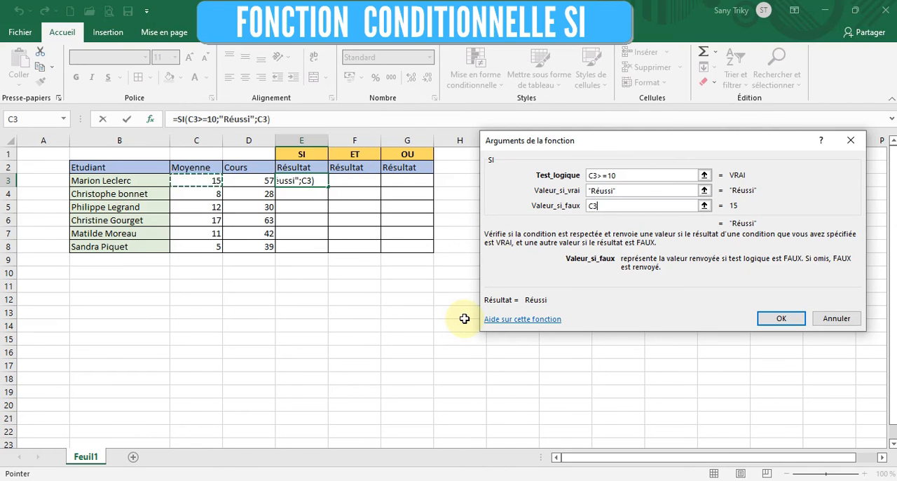
text(-10)
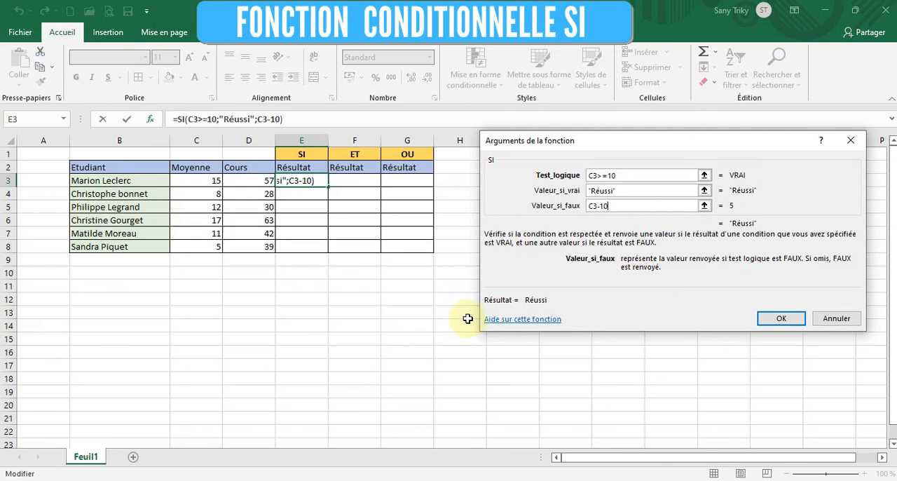
click(781, 318)
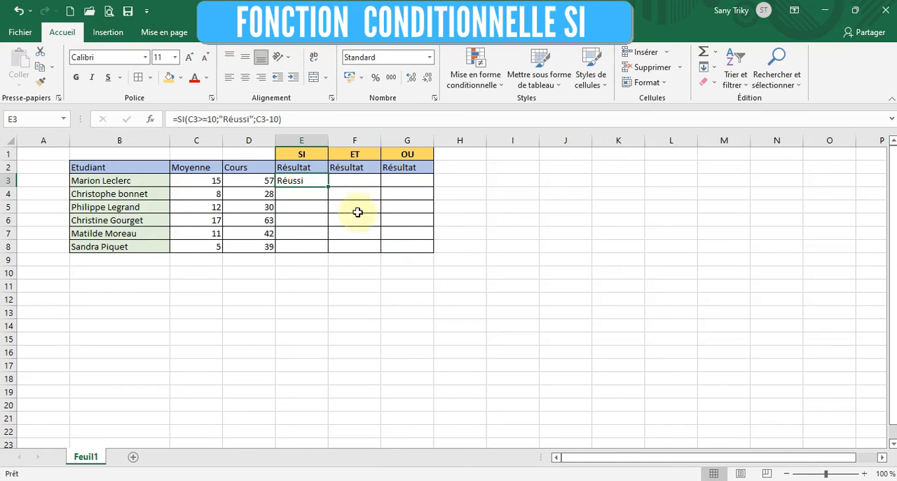
double_click(329, 188)
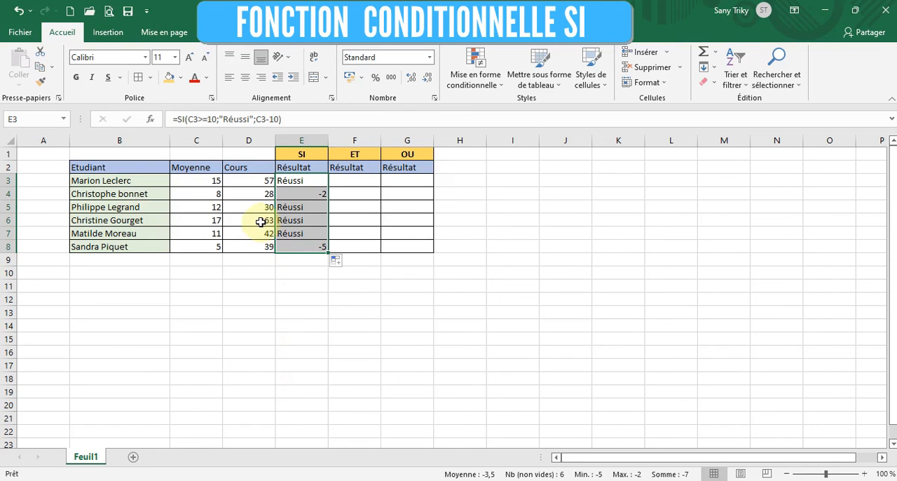
Check the SI formulas and results in E3, E4 and E8 against the corresponding student rows
click(407, 221)
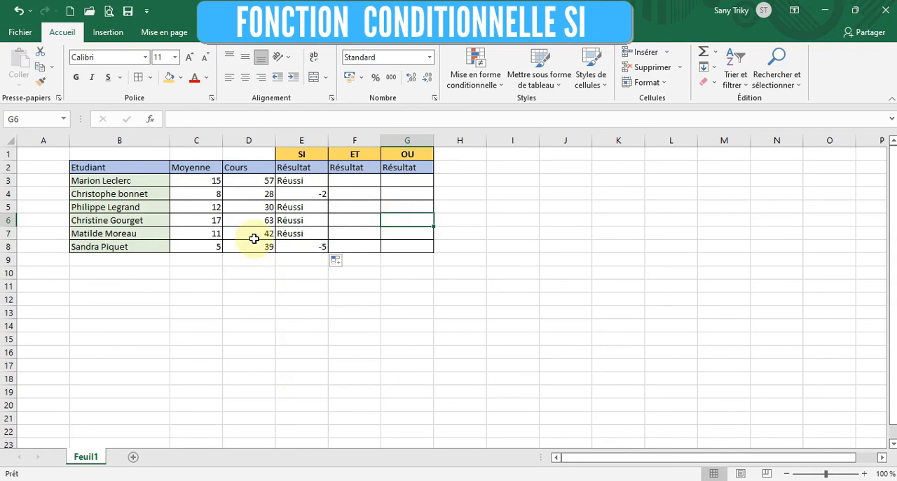
click(289, 182)
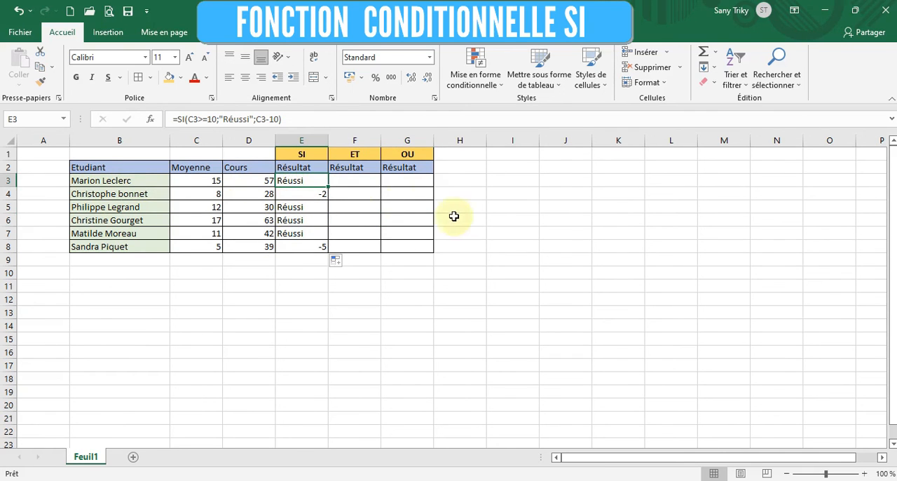
click(321, 194)
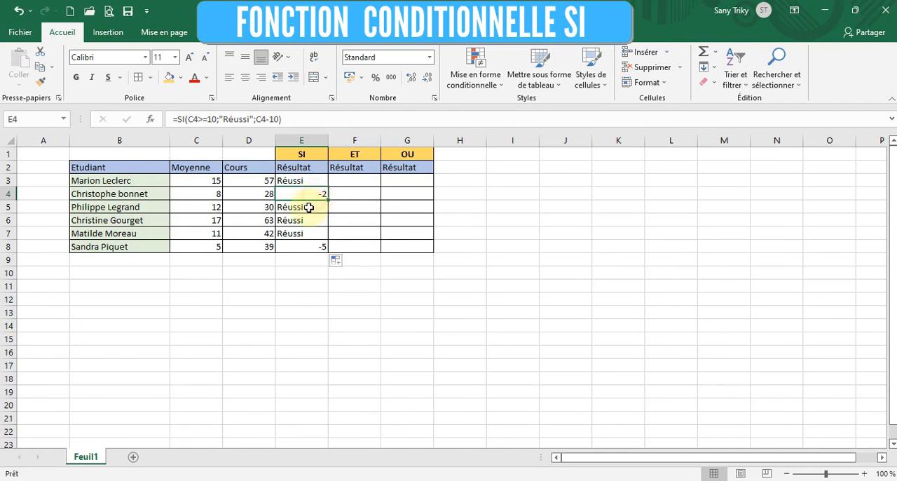
click(96, 197)
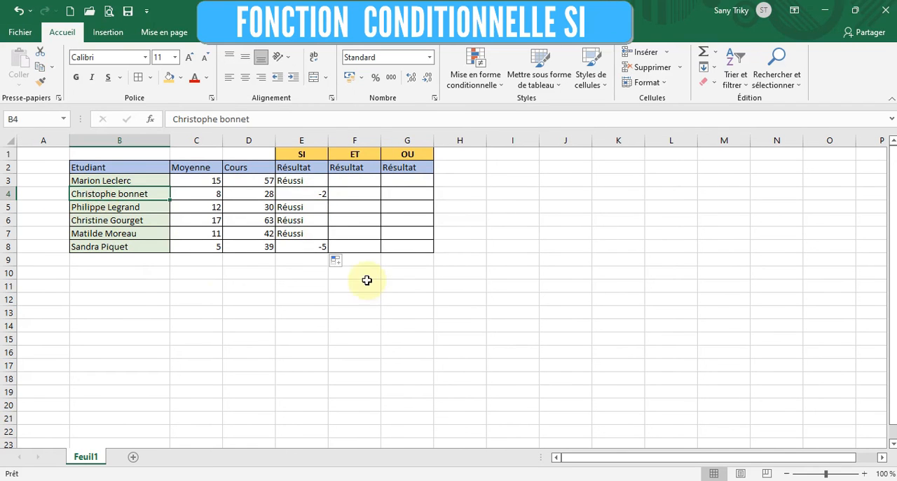
click(302, 195)
click(120, 251)
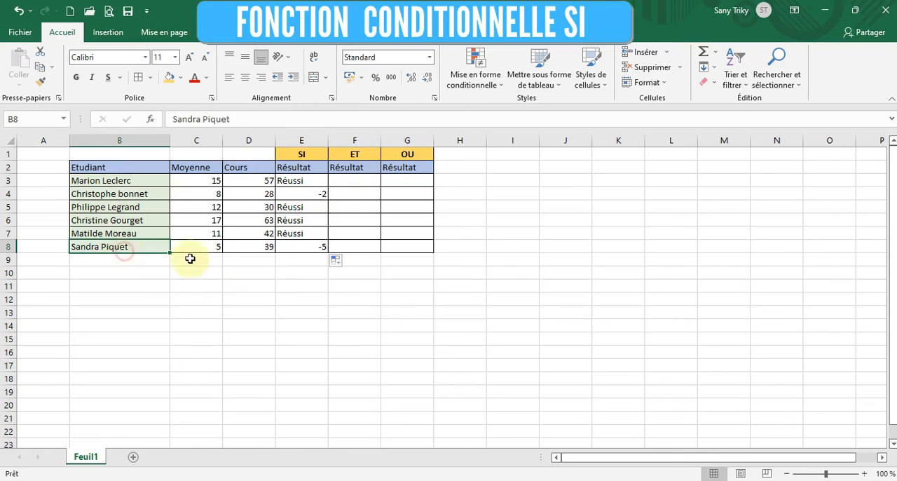
click(319, 248)
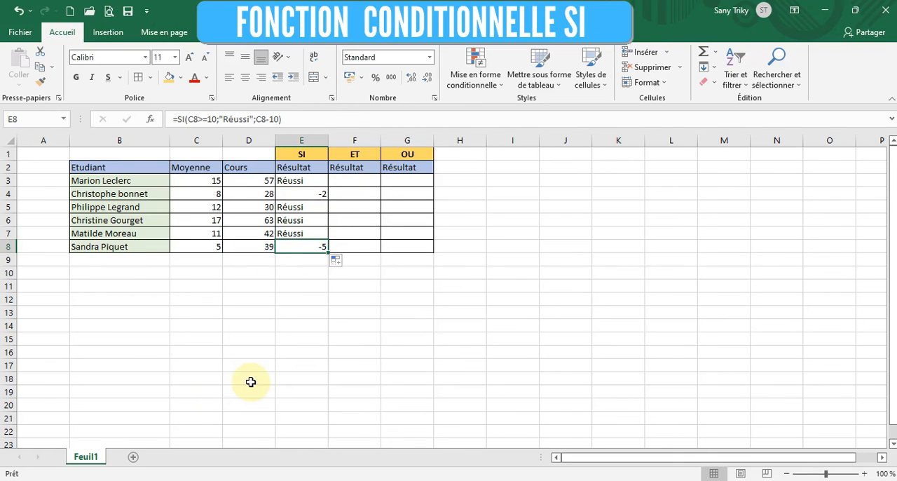